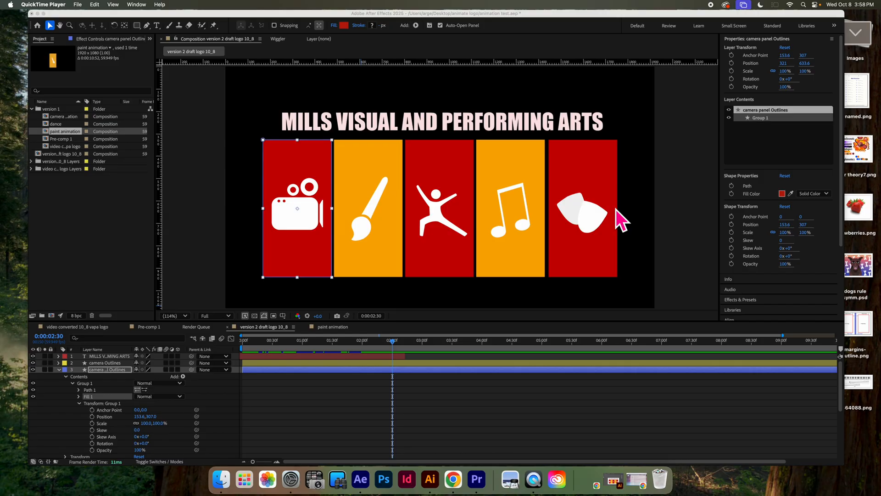
Step: Check what the camera panel layer holds by collapsing it, switching its visibility off and on, and expanding it again
{"action": "left_click", "coordinate": [60, 371]}
{"action": "left_click", "coordinate": [57, 370]}
{"action": "left_click", "coordinate": [33, 370]}
{"action": "left_click", "coordinate": [33, 369]}
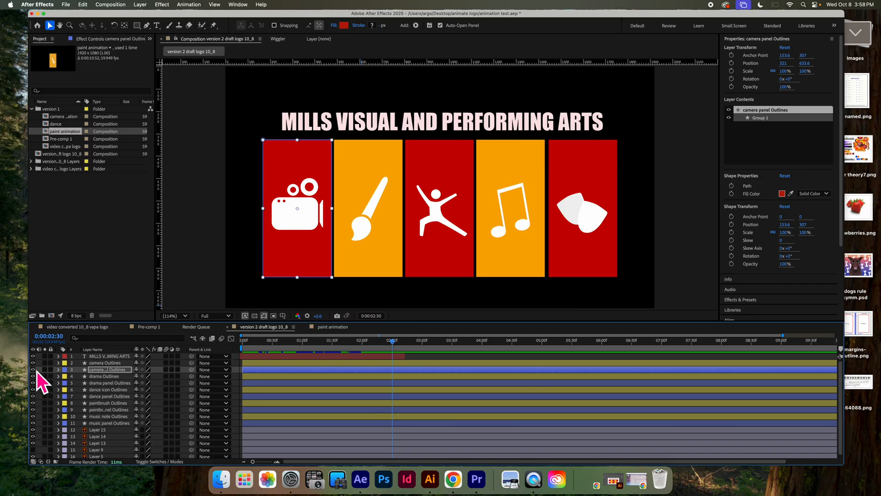
{"action": "left_click", "coordinate": [34, 371]}
{"action": "left_click", "coordinate": [34, 370]}
{"action": "left_click", "coordinate": [59, 369]}
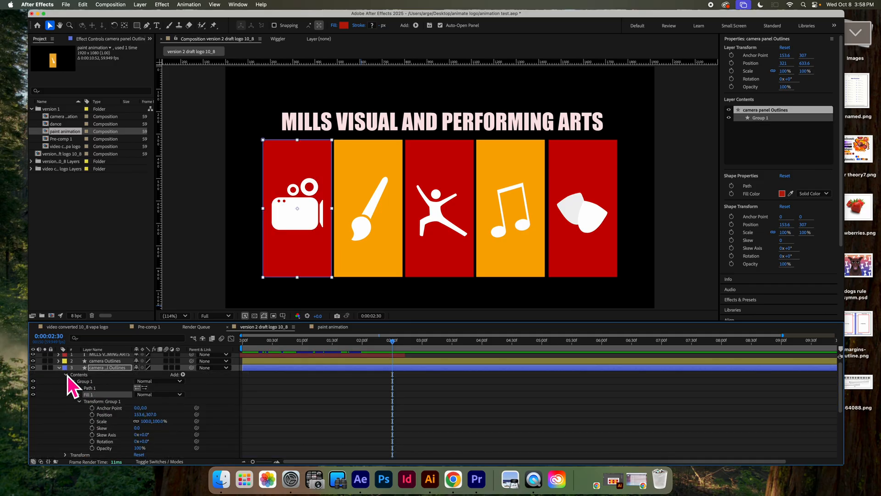
Step: Inspect the camera panel layer's contents down to Group 1's transform properties, toggling the group's visibility off and on
{"action": "left_click", "coordinate": [67, 375]}
{"action": "left_click", "coordinate": [75, 377]}
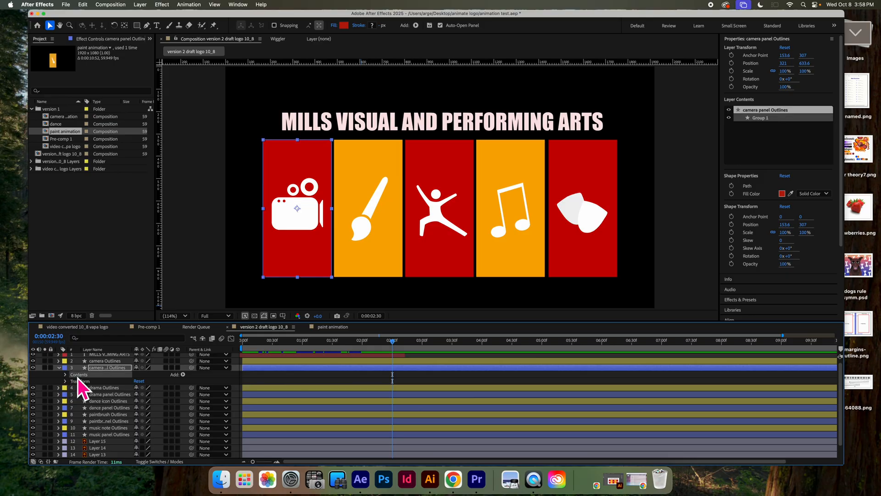
{"action": "left_click", "coordinate": [72, 381]}
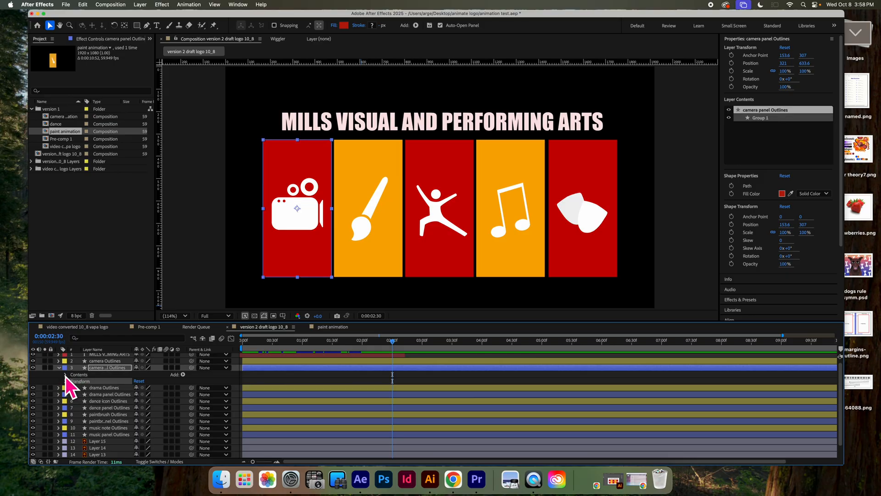
{"action": "left_click", "coordinate": [66, 375]}
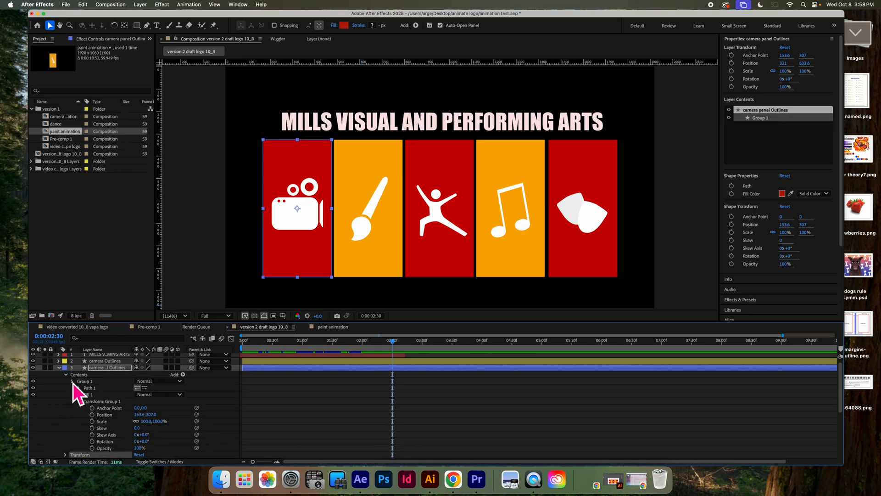
{"action": "left_click", "coordinate": [73, 382]}
{"action": "left_click", "coordinate": [82, 383]}
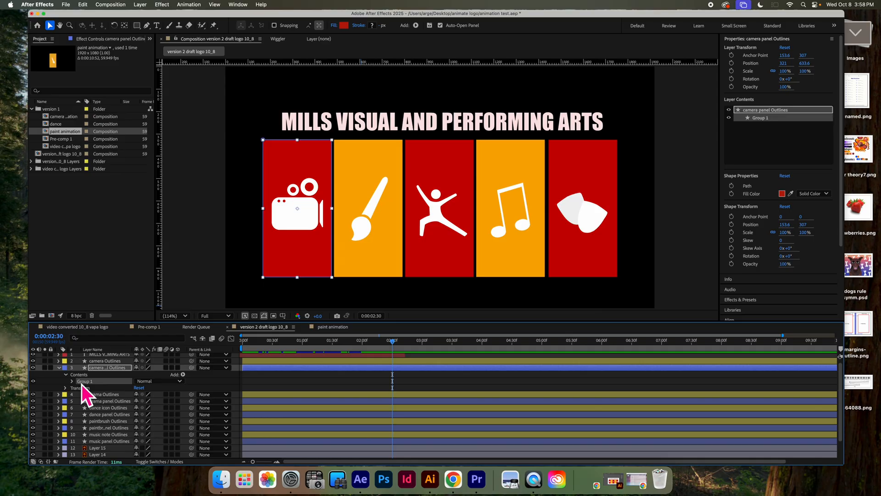
{"action": "left_click", "coordinate": [32, 381]}
{"action": "left_click", "coordinate": [32, 381]}
{"action": "left_click", "coordinate": [72, 382]}
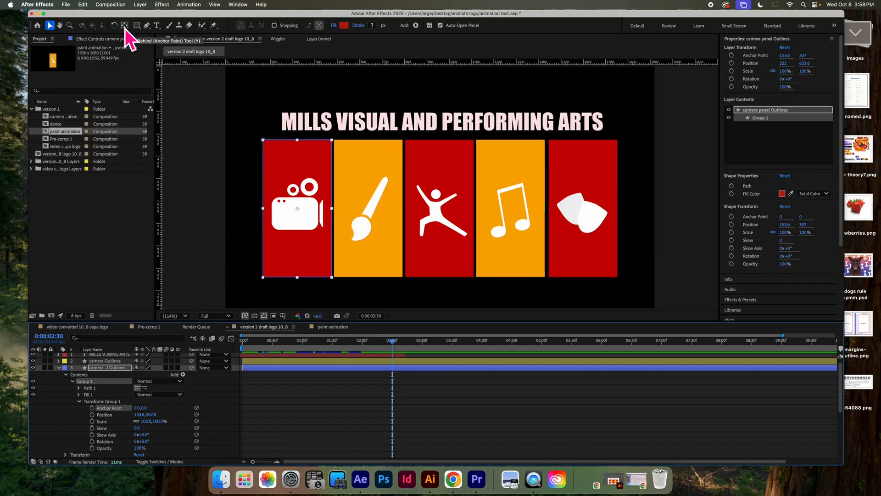
Step: Move Group 1's anchor point to the middle of the camera panel's left edge with the Pan Behind tool
{"action": "key", "text": "y"}
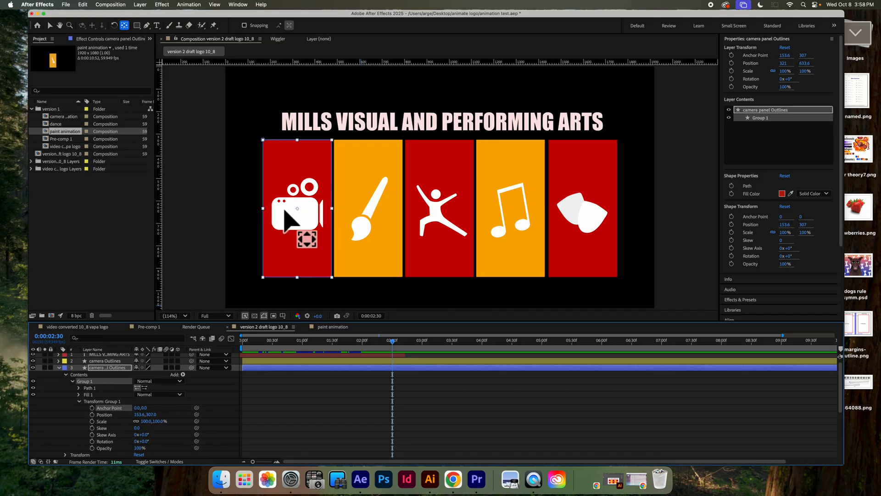
{"action": "left_click_drag", "start_coordinate": [284, 209], "coordinate": [262, 207]}
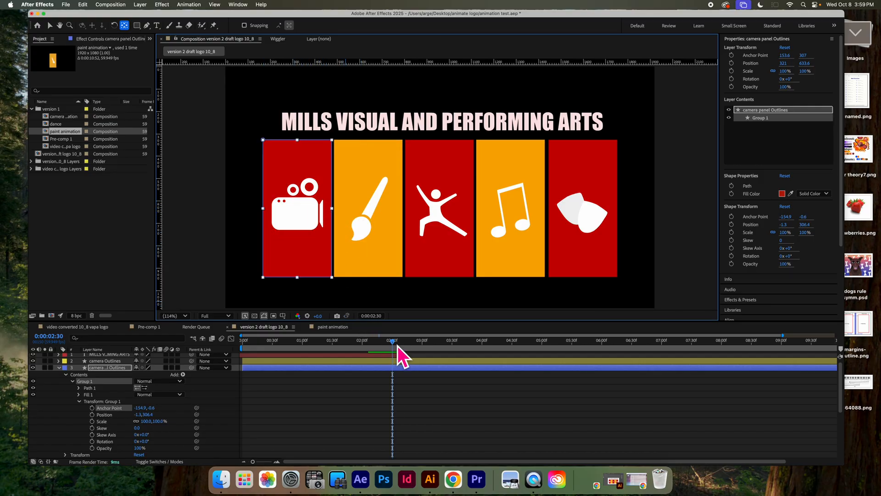
Step: Unlink Group 1's scale proportions and add 100% Scale keyframes at 0:00:02:36 and at the start of the composition
{"action": "left_click_drag", "start_coordinate": [393, 343], "coordinate": [227, 346]}
{"action": "key", "text": "space"}
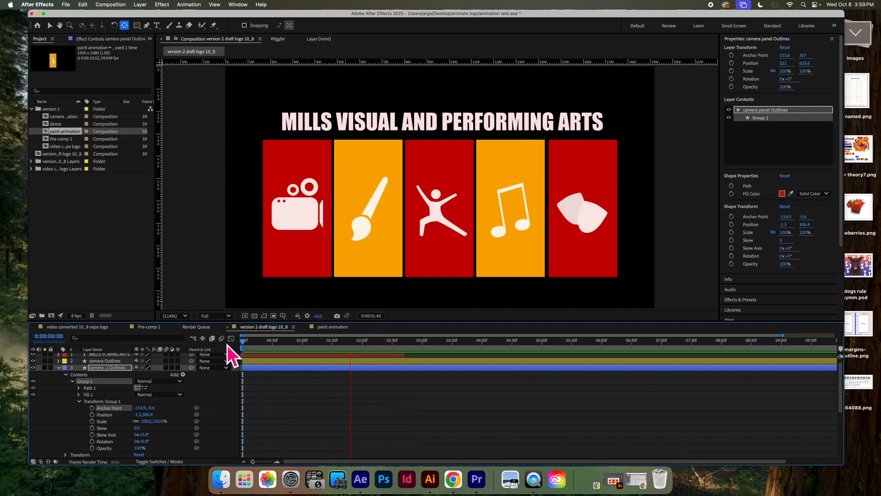
{"action": "key", "text": "space"}
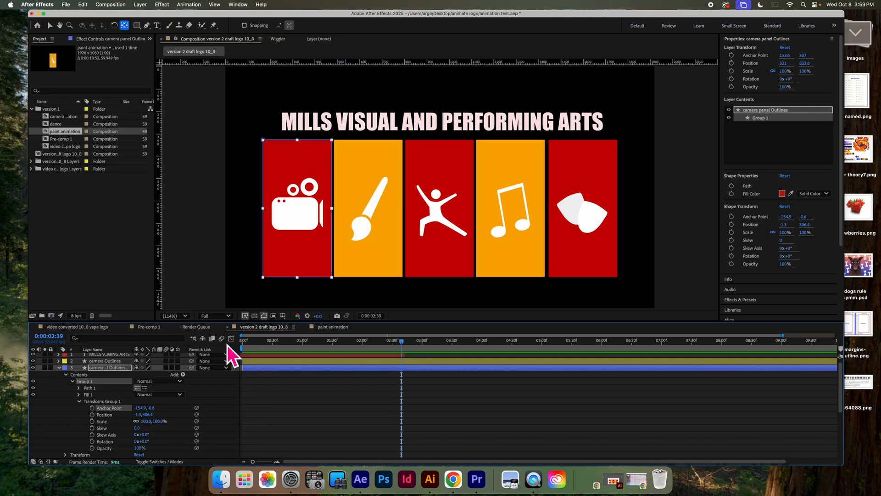
{"action": "left_click_drag", "start_coordinate": [404, 345], "coordinate": [399, 343]}
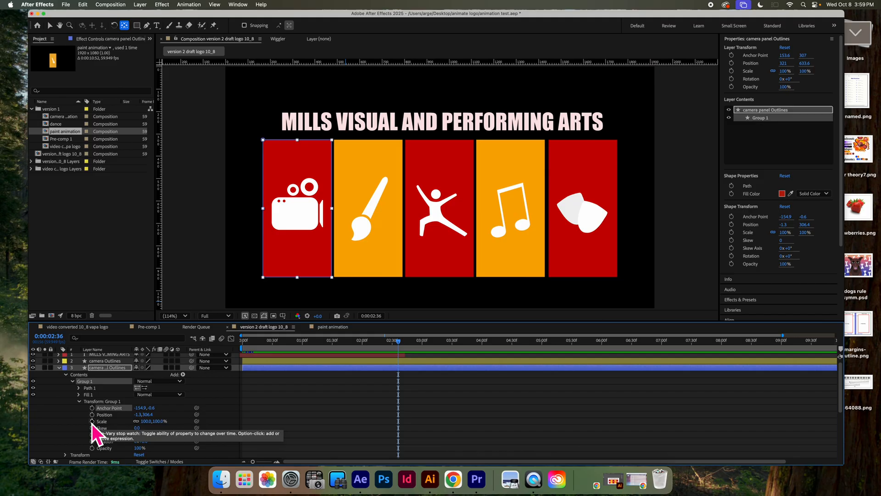
{"action": "left_click", "coordinate": [135, 421]}
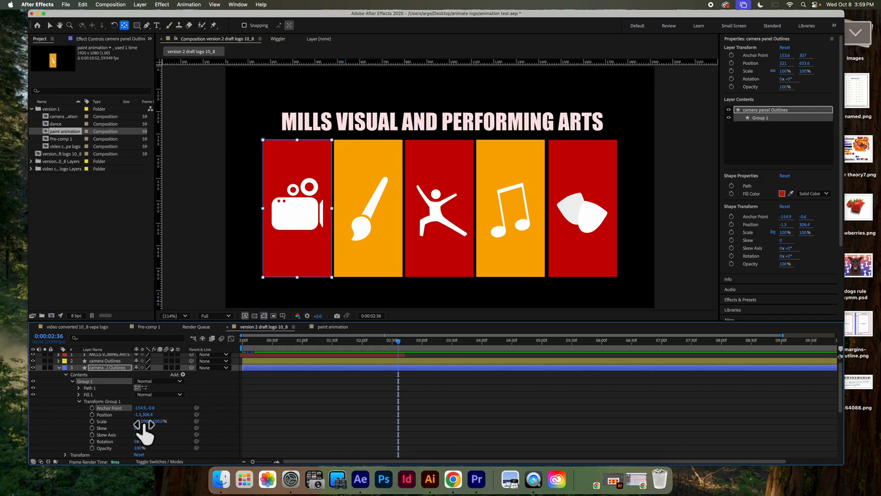
{"action": "left_click", "coordinate": [92, 421]}
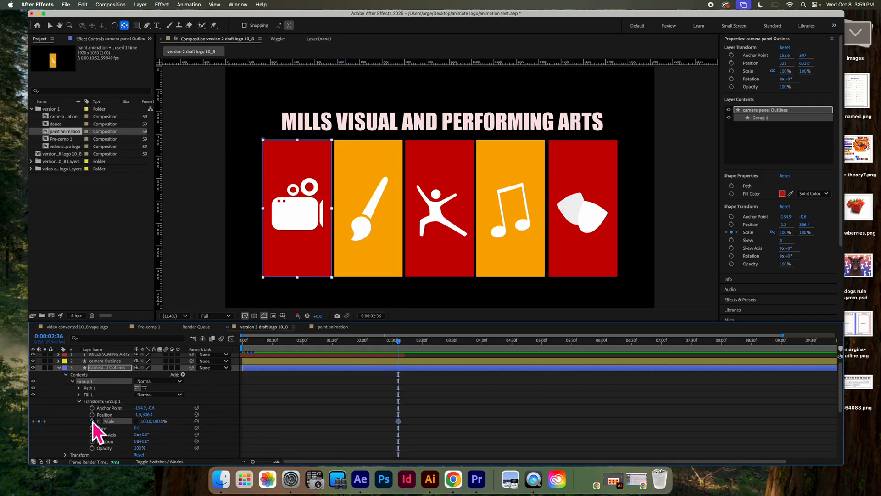
{"action": "left_click_drag", "start_coordinate": [398, 342], "coordinate": [231, 364]}
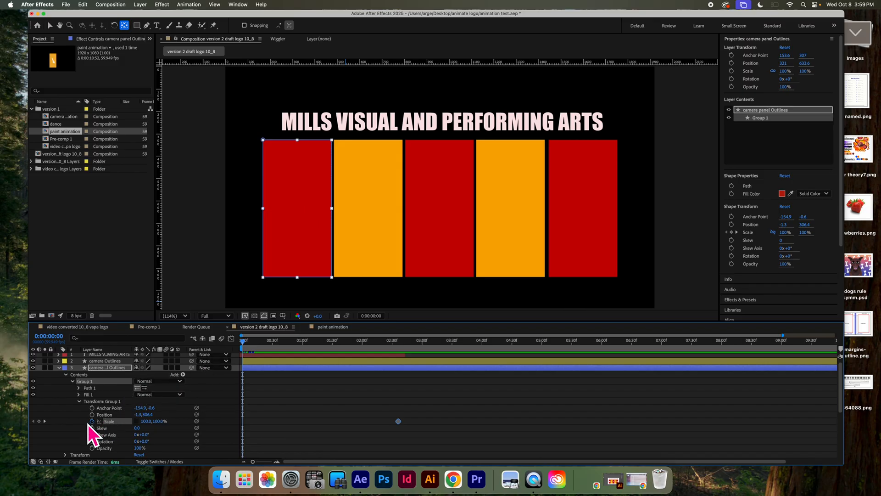
{"action": "left_click", "coordinate": [38, 421]}
Step: At 0:00:06:02, stretch Group 1's horizontal scale to 514% so the red panel covers all the other panels
{"action": "left_click_drag", "start_coordinate": [244, 343], "coordinate": [398, 340]}
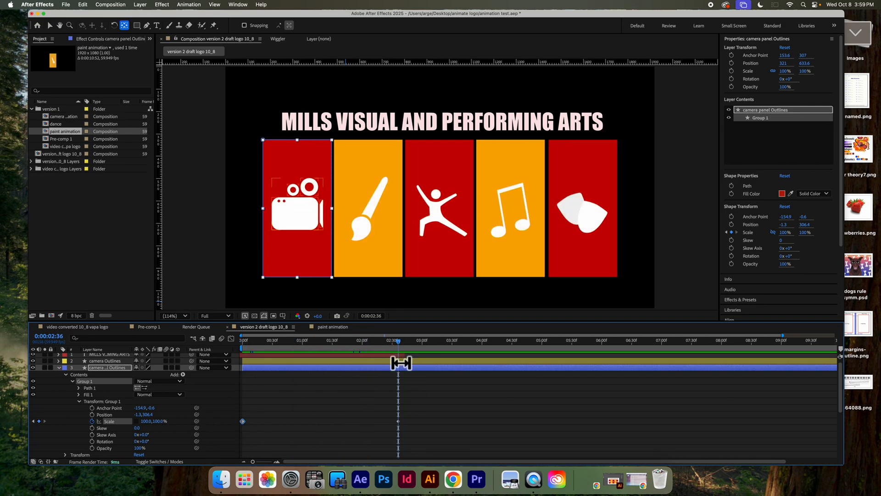
{"action": "left_click_drag", "start_coordinate": [400, 342], "coordinate": [606, 352]}
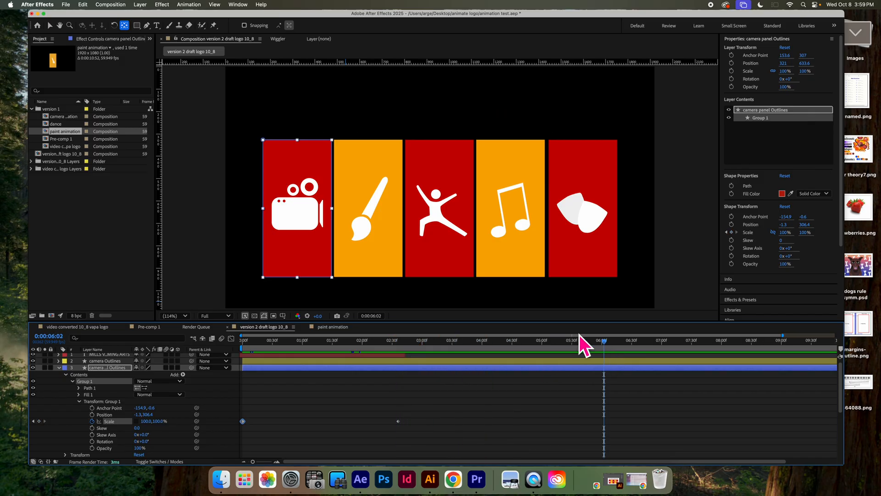
{"action": "left_click_drag", "start_coordinate": [142, 421], "coordinate": [291, 409]}
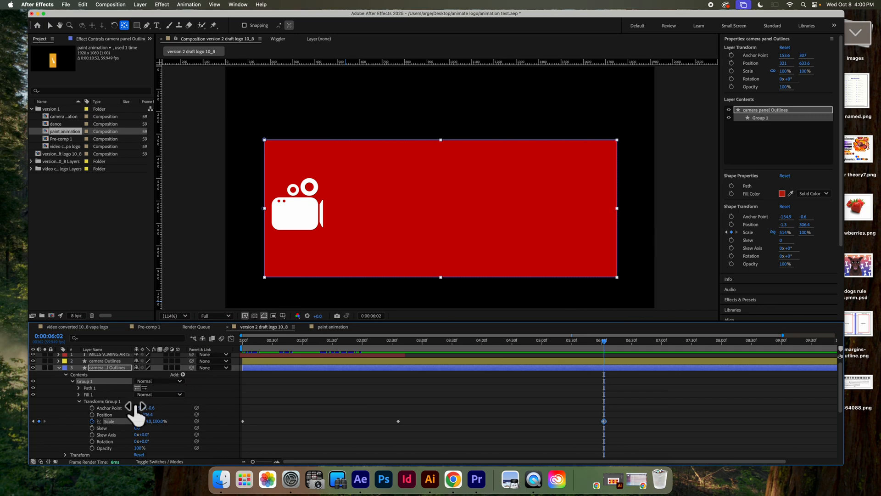
{"action": "mouse_move", "coordinate": [143, 421]}
{"action": "left_mouse_down"}
{"action": "mouse_move", "coordinate": [122, 424]}
{"action": "mouse_move", "coordinate": [143, 422]}
{"action": "left_mouse_up"}
Step: Play the composition from the start to review how the red panel expands
{"action": "left_click_drag", "start_coordinate": [604, 342], "coordinate": [217, 372]}
{"action": "key", "text": "space"}
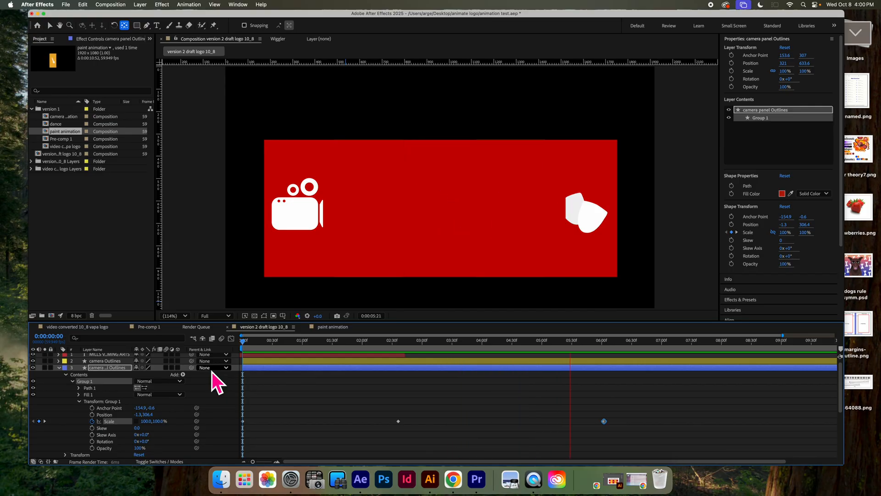
{"action": "key", "text": "space"}
{"action": "key", "text": "space"}
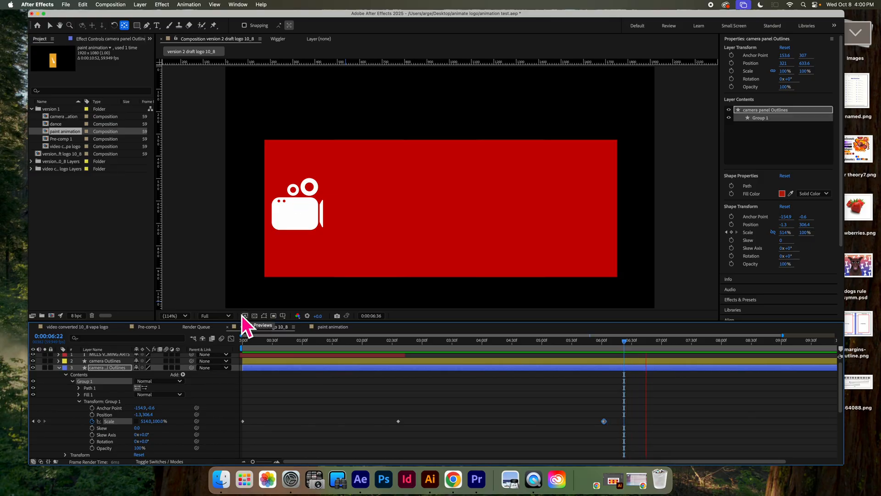
{"action": "key", "text": "space"}
Step: Move the last Scale keyframe earlier to about 4 seconds and preview the faster expansion from the start
{"action": "left_click_drag", "start_coordinate": [605, 421], "coordinate": [484, 421]}
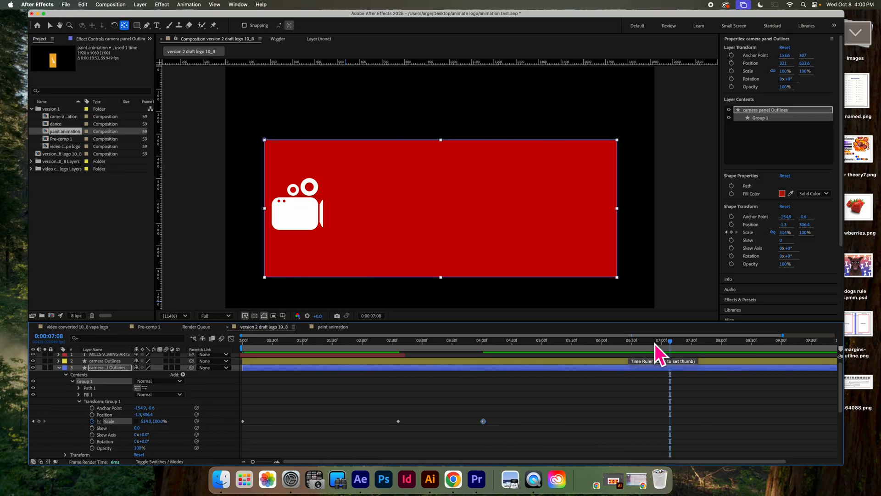
{"action": "left_click_drag", "start_coordinate": [668, 342], "coordinate": [35, 343]}
{"action": "key", "text": "space"}
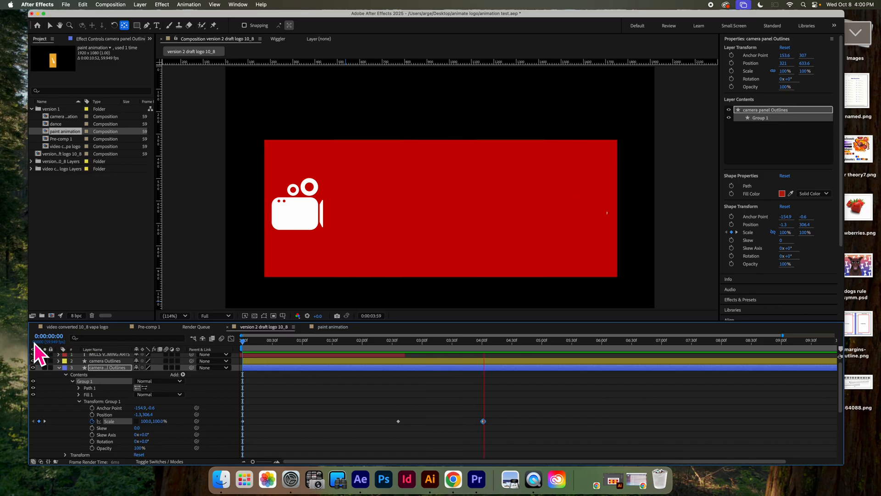
{"action": "key", "text": "space"}
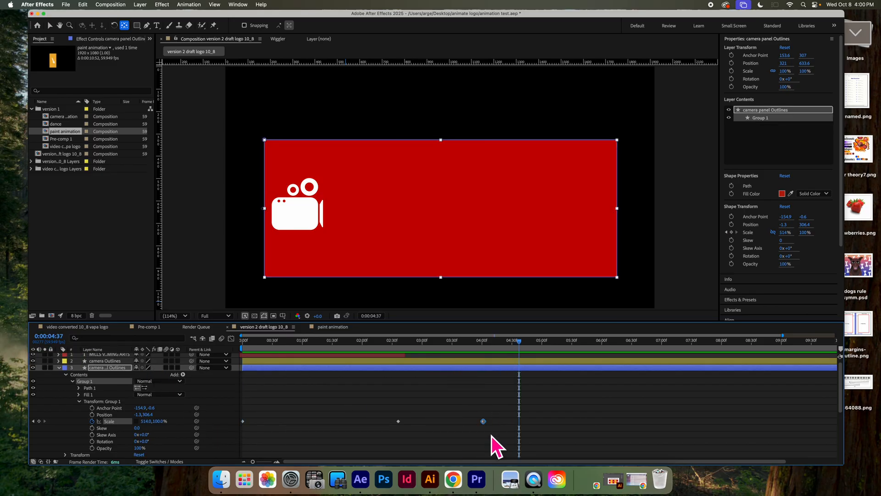
Step: Apply Easy Ease In to the last two Scale keyframes and preview the animation from the start
{"action": "left_click_drag", "start_coordinate": [493, 432], "coordinate": [481, 425]}
{"action": "left_click_drag", "start_coordinate": [421, 419], "coordinate": [398, 417]}
{"action": "right_click", "coordinate": [398, 423]}
{"action": "mouse_move", "coordinate": [418, 461]}
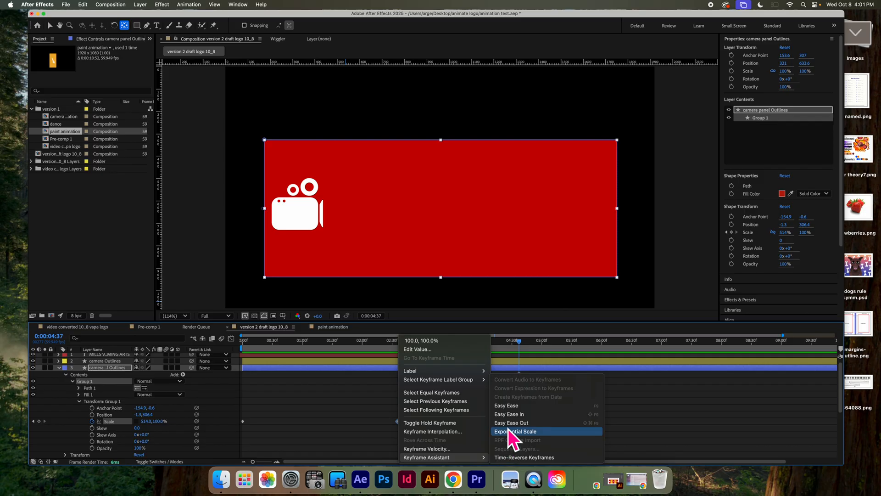
{"action": "left_click", "coordinate": [509, 414]}
{"action": "left_click", "coordinate": [518, 342]}
{"action": "left_click_drag", "start_coordinate": [491, 343], "coordinate": [228, 358]}
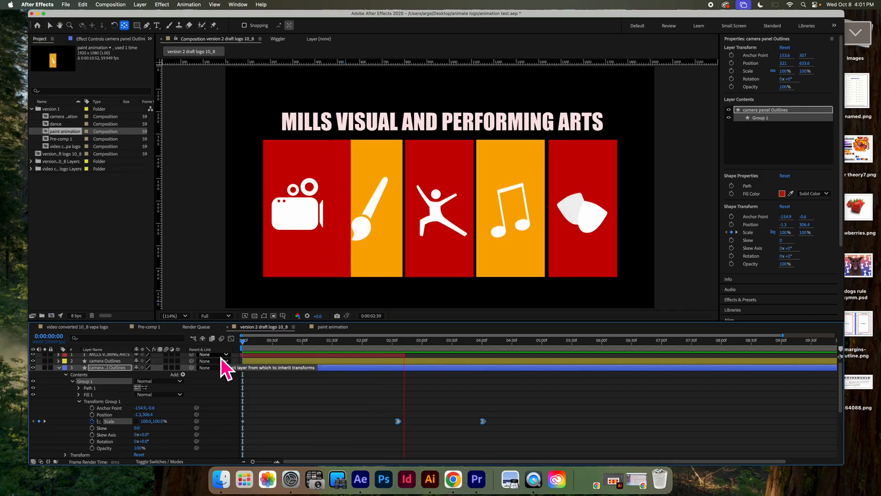
{"action": "key", "text": "space"}
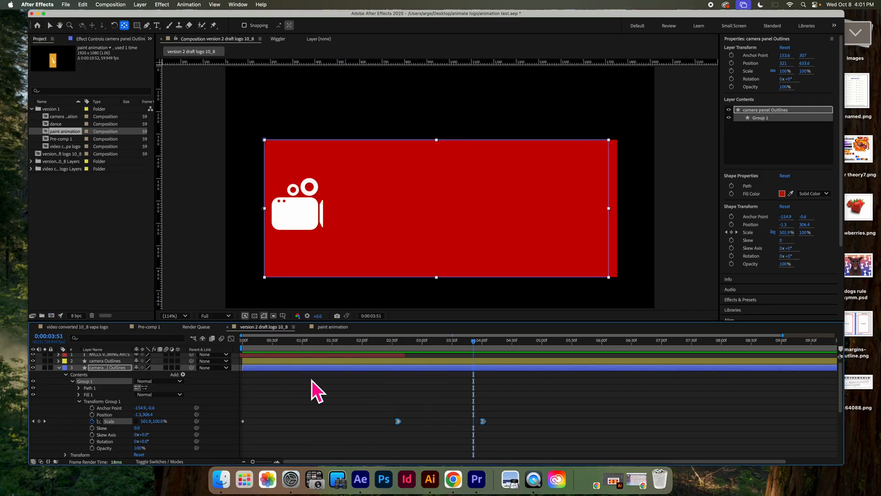
Step: Move only the last Scale keyframe to just after 3 seconds and preview the animation from the start
{"action": "left_click_drag", "start_coordinate": [483, 422], "coordinate": [460, 423]}
{"action": "key", "text": "super+z"}
{"action": "left_click", "coordinate": [446, 433]}
{"action": "left_click_drag", "start_coordinate": [483, 421], "coordinate": [428, 418]}
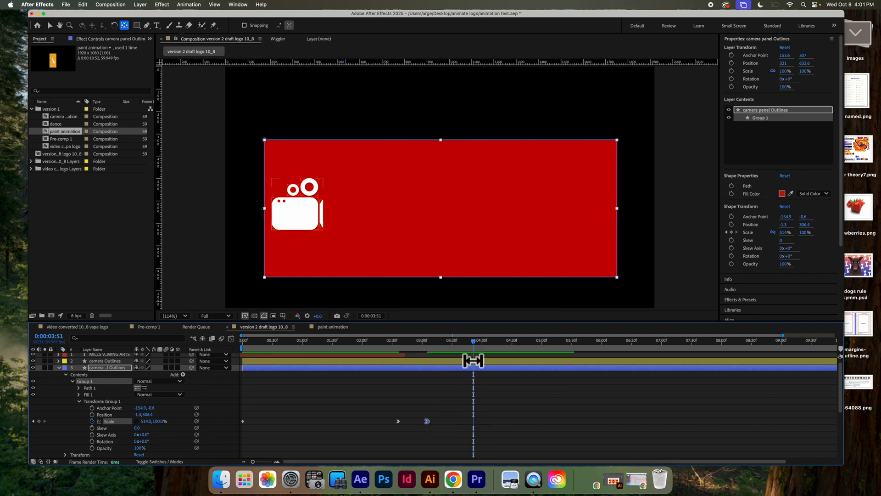
{"action": "left_click", "coordinate": [471, 343]}
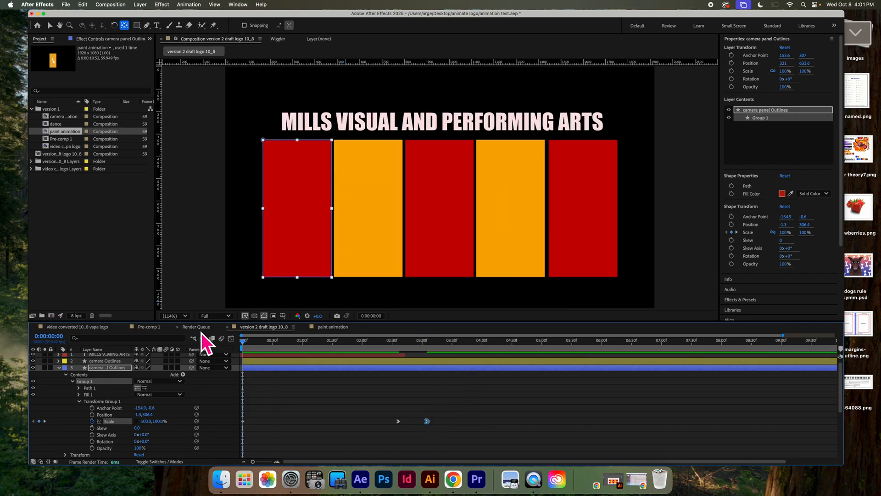
{"action": "key", "text": "space"}
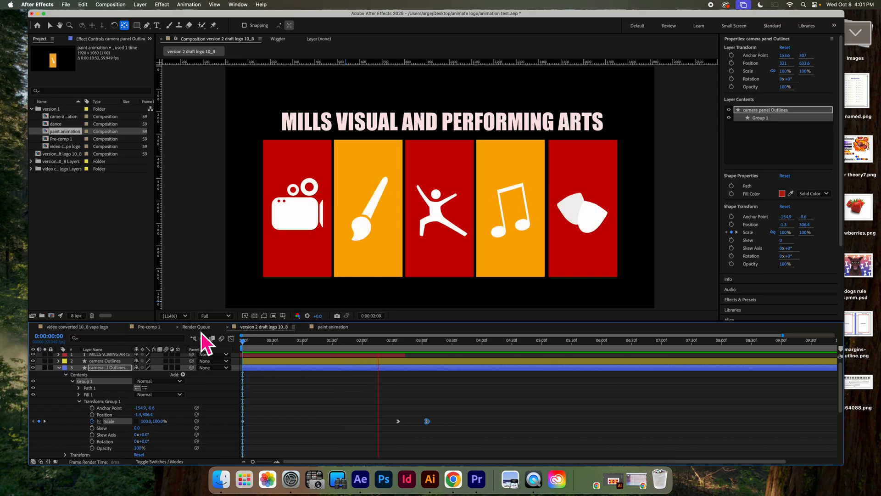
{"action": "key", "text": "space"}
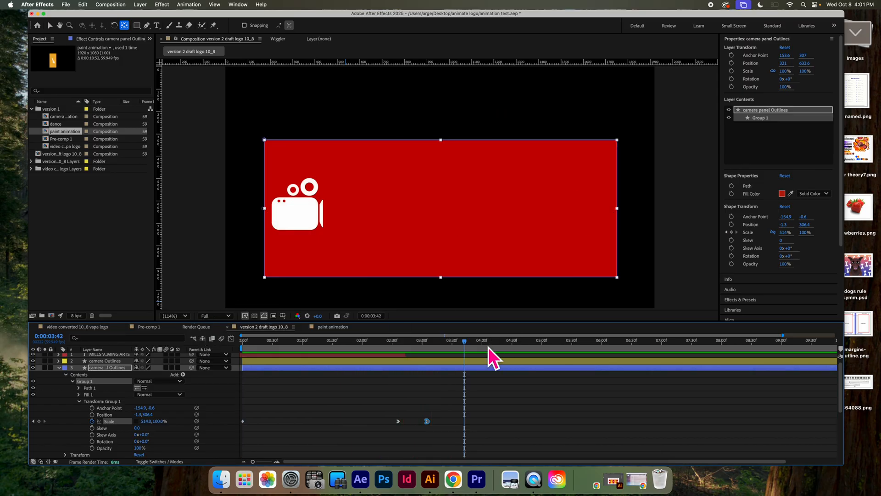
Step: At 0:00:03:09, add the text "Media and Film" on the expanded red panel beside the camera icon
{"action": "left_click_drag", "start_coordinate": [464, 343], "coordinate": [432, 341]}
{"action": "left_click", "coordinate": [404, 354]}
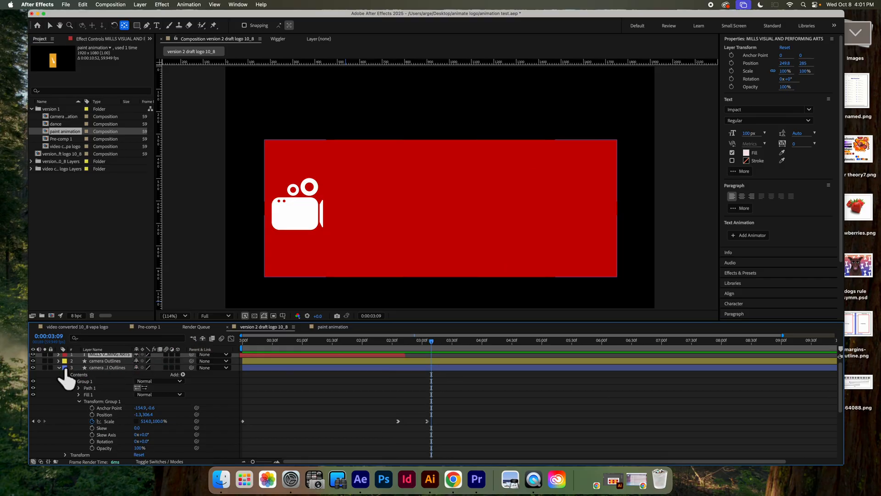
{"action": "left_click", "coordinate": [157, 26]}
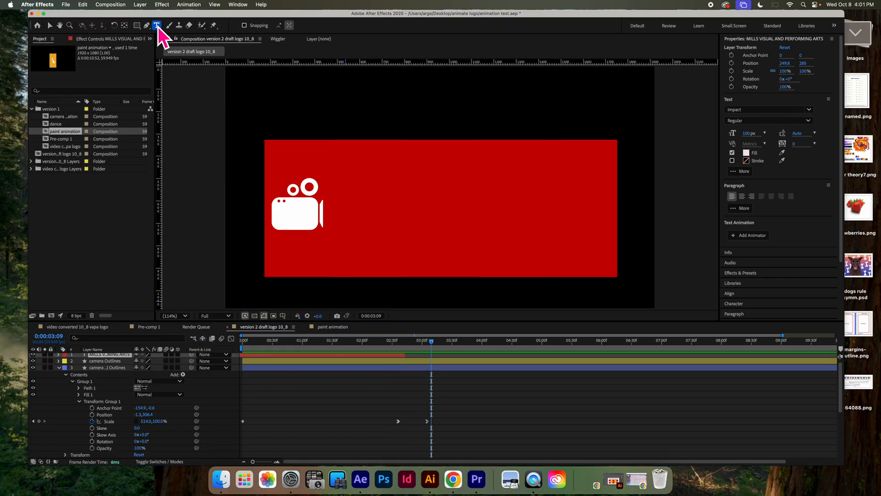
{"action": "left_click", "coordinate": [390, 204]}
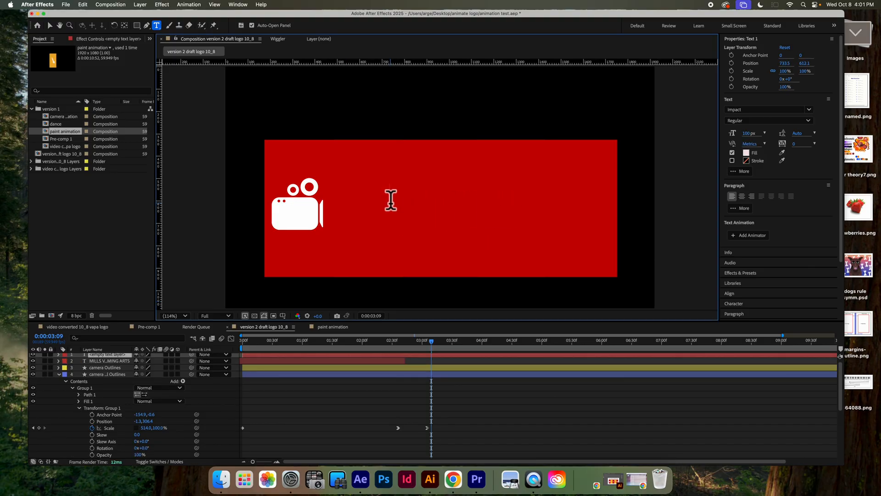
{"action": "type", "text": "Me"}
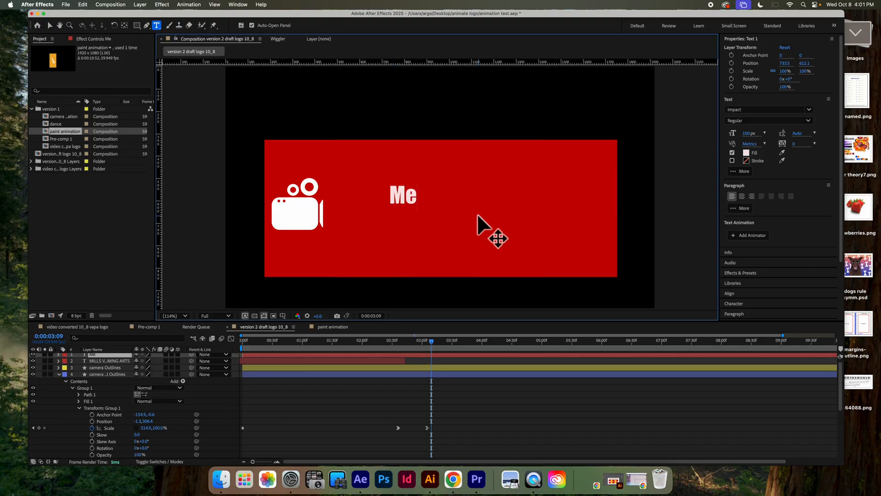
{"action": "type", "text": "dia and Film"}
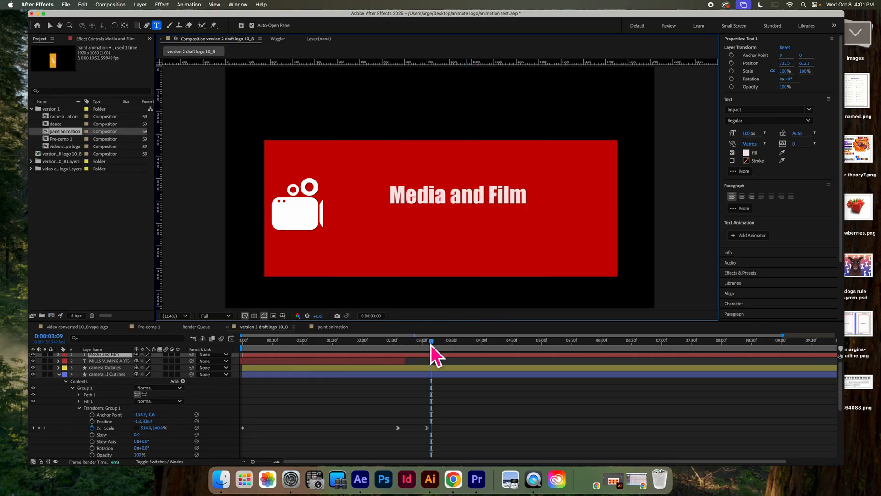
Step: Trim the start of the "Media and Film" text layer to 0:00:03:05 and preview the animation from the start
{"action": "mouse_move", "coordinate": [434, 342]}
{"action": "left_mouse_down"}
{"action": "mouse_move", "coordinate": [272, 349]}
{"action": "mouse_move", "coordinate": [426, 337]}
{"action": "left_mouse_up"}
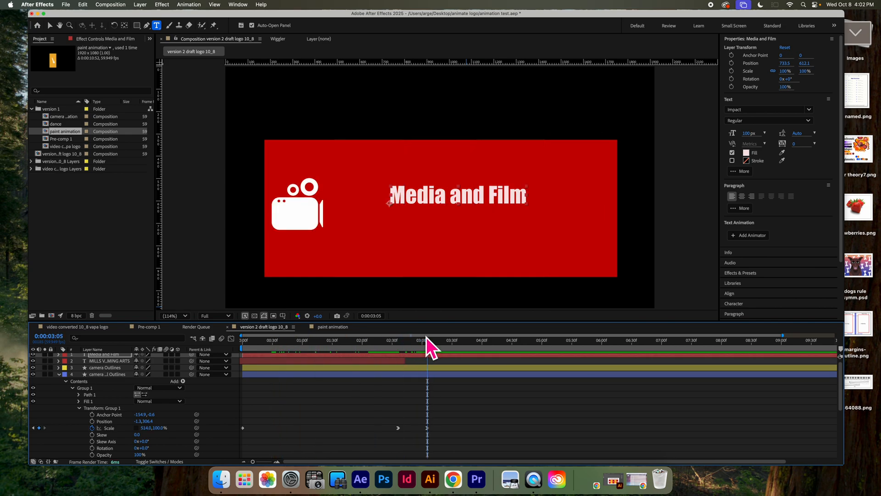
{"action": "left_click", "coordinate": [439, 356]}
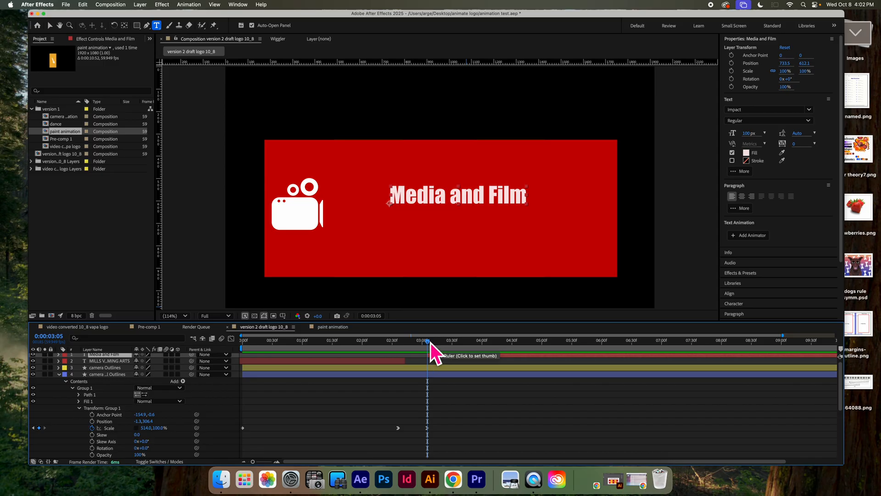
{"action": "left_click_drag", "start_coordinate": [426, 342], "coordinate": [214, 349]}
{"action": "key", "text": "space"}
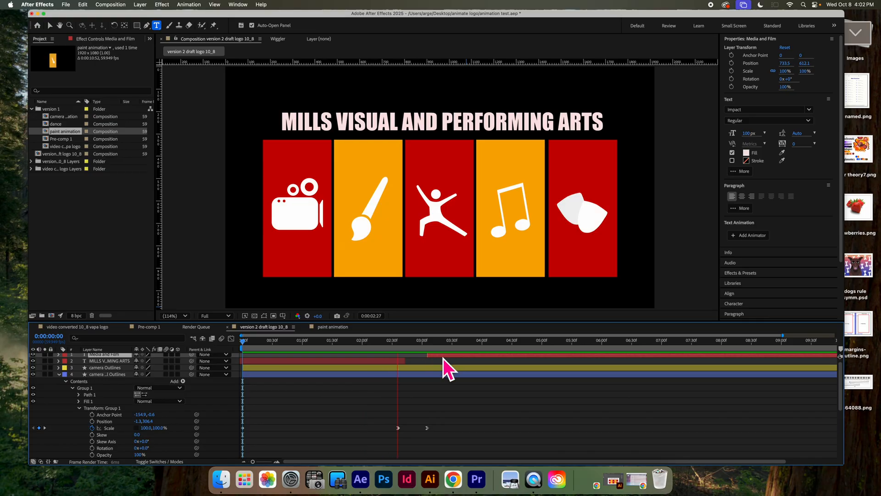
{"action": "key", "text": "space"}
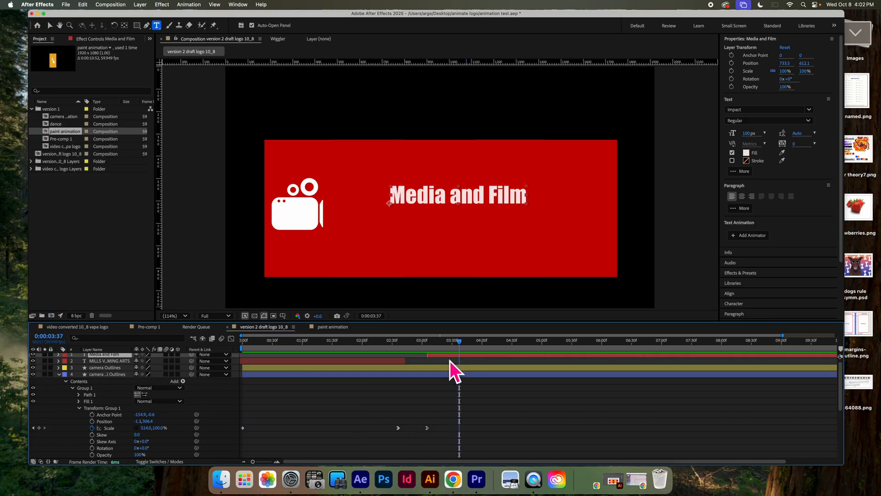
Step: Expand the "Media and Film" layer's Transform properties and enable Opacity keyframing at 0:00:03:05
{"action": "left_click_drag", "start_coordinate": [460, 340], "coordinate": [433, 355]}
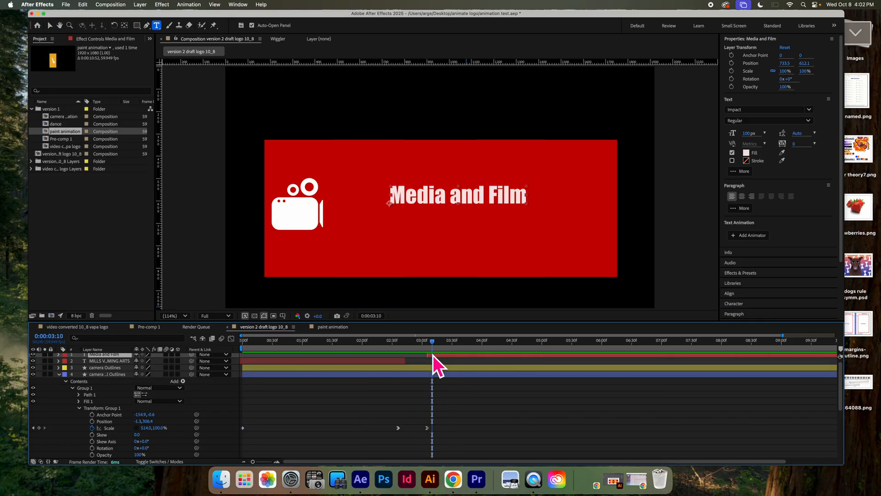
{"action": "left_click", "coordinate": [57, 356]}
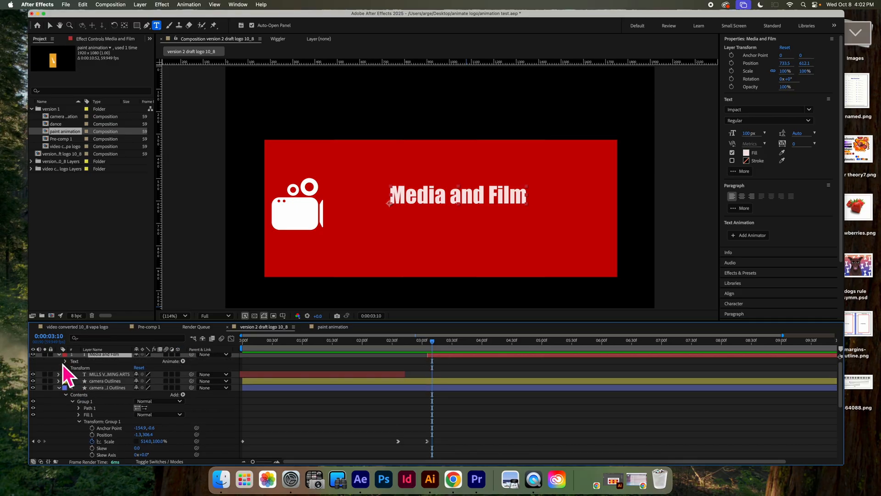
{"action": "left_click", "coordinate": [65, 361]}
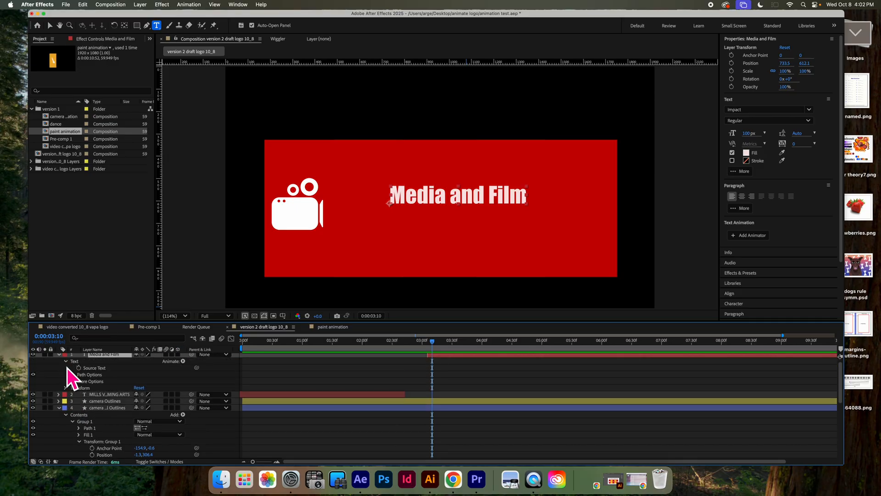
{"action": "left_click", "coordinate": [65, 361]}
{"action": "left_click", "coordinate": [66, 369]}
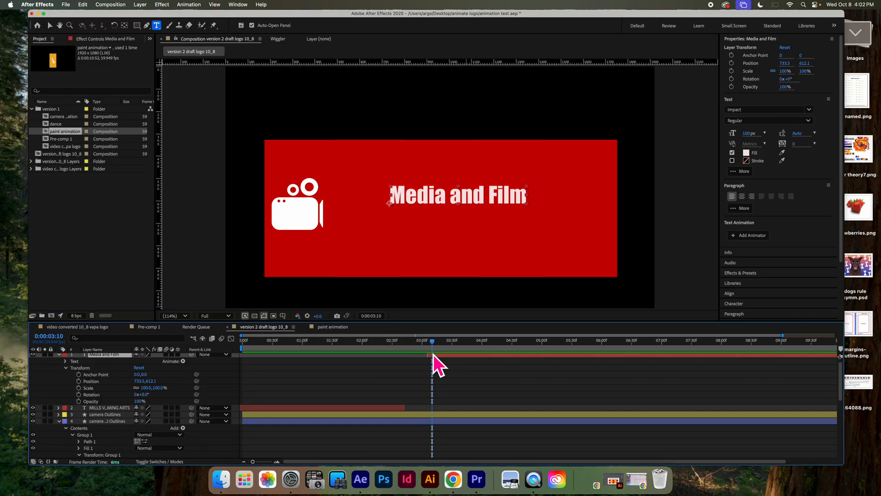
{"action": "left_click_drag", "start_coordinate": [434, 342], "coordinate": [431, 343]}
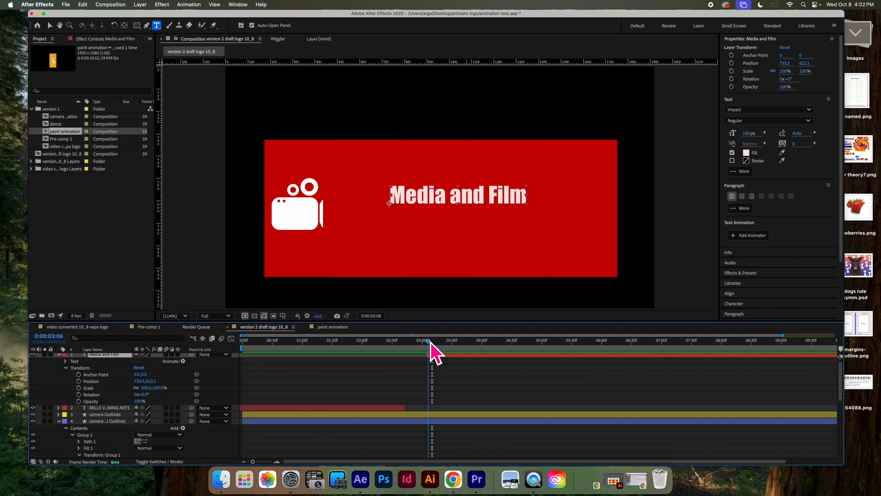
{"action": "left_click", "coordinate": [79, 402]}
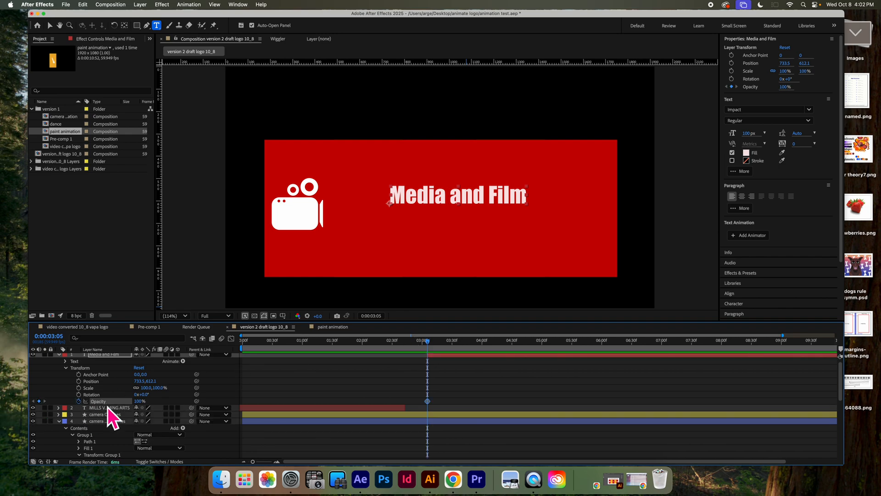
Step: Add a second Opacity keyframe at 0:00:03:18 on the title layer and set the keyframe at 0:00:03:05 to 0%
{"action": "left_click_drag", "start_coordinate": [431, 342], "coordinate": [443, 343]}
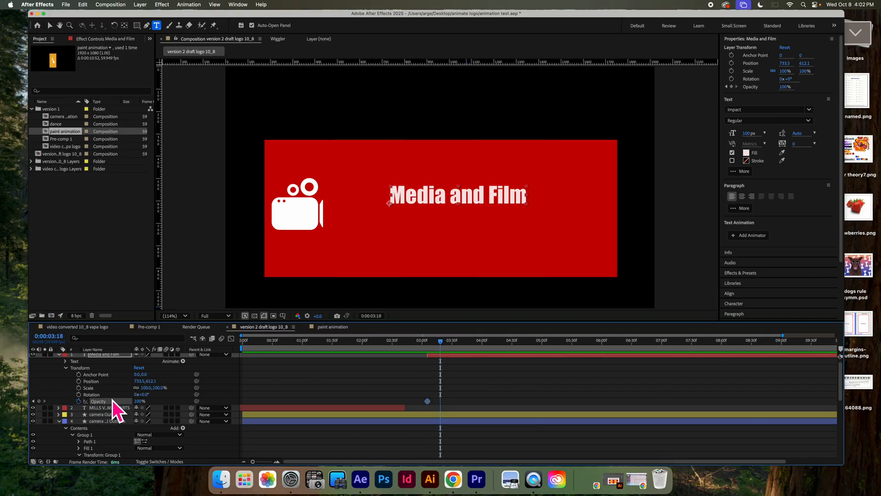
{"action": "left_click", "coordinate": [40, 401]}
{"action": "left_click_drag", "start_coordinate": [441, 342], "coordinate": [430, 343]}
{"action": "left_click", "coordinate": [428, 343]}
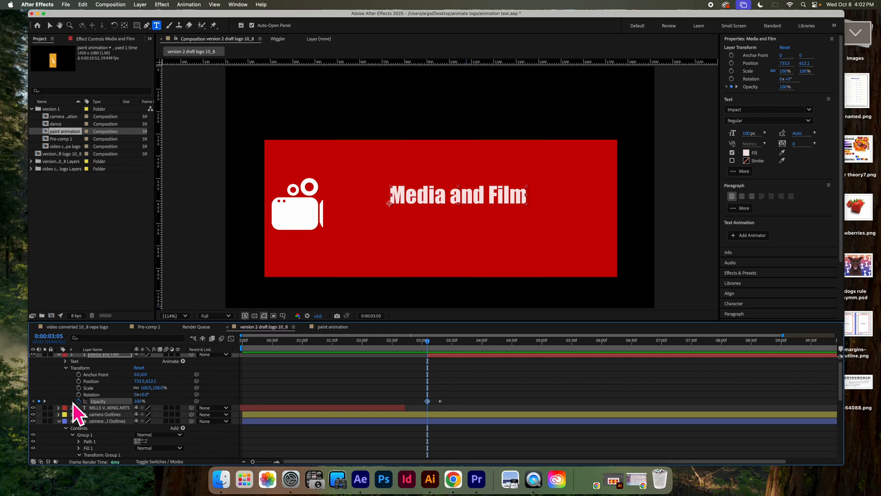
{"action": "left_click", "coordinate": [45, 402]}
{"action": "left_click", "coordinate": [33, 402]}
{"action": "left_click", "coordinate": [138, 402]}
{"action": "type", "text": "0"}
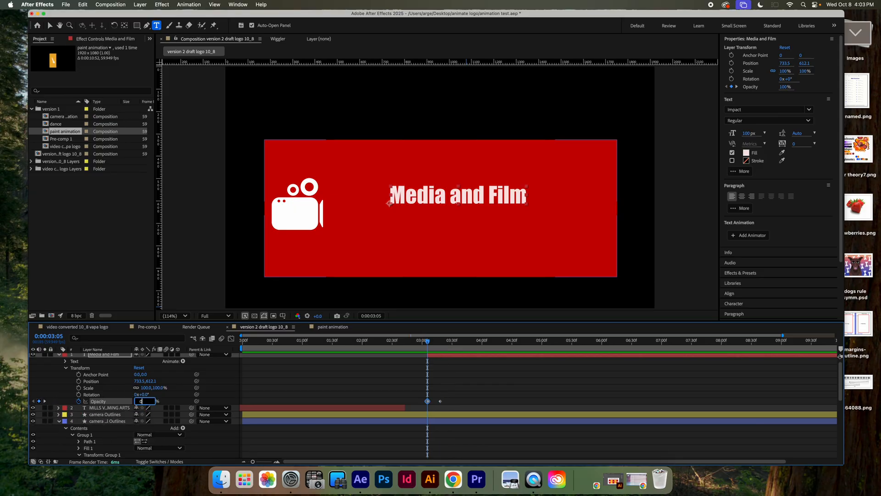
{"action": "key", "text": "Return"}
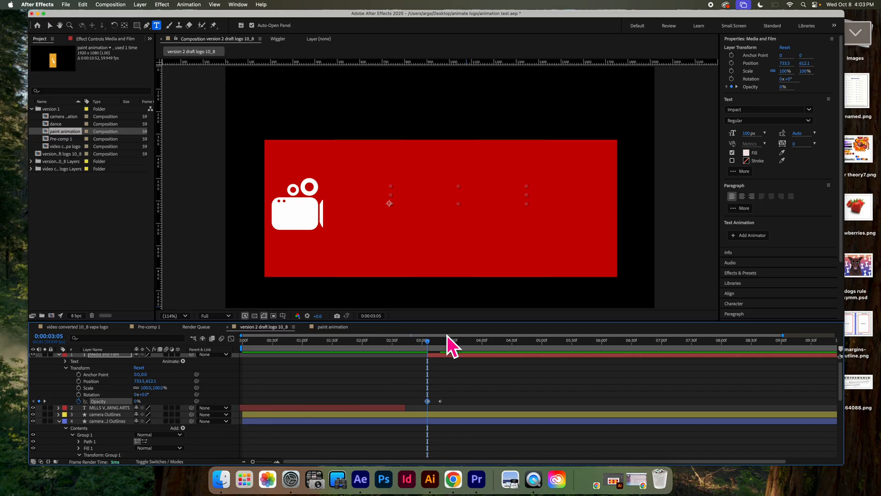
Step: Preview the title's fade-in from 0:00:01:07 and scrub through its Opacity keyframes
{"action": "left_click_drag", "start_coordinate": [429, 343], "coordinate": [310, 337]}
{"action": "key", "text": "h"}
{"action": "key", "text": "space"}
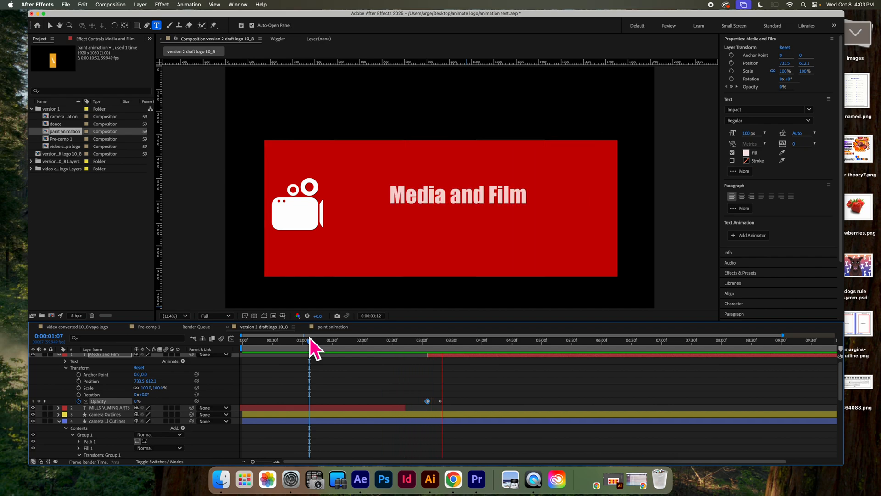
{"action": "key", "text": "space"}
{"action": "left_click_drag", "start_coordinate": [476, 341], "coordinate": [426, 343]}
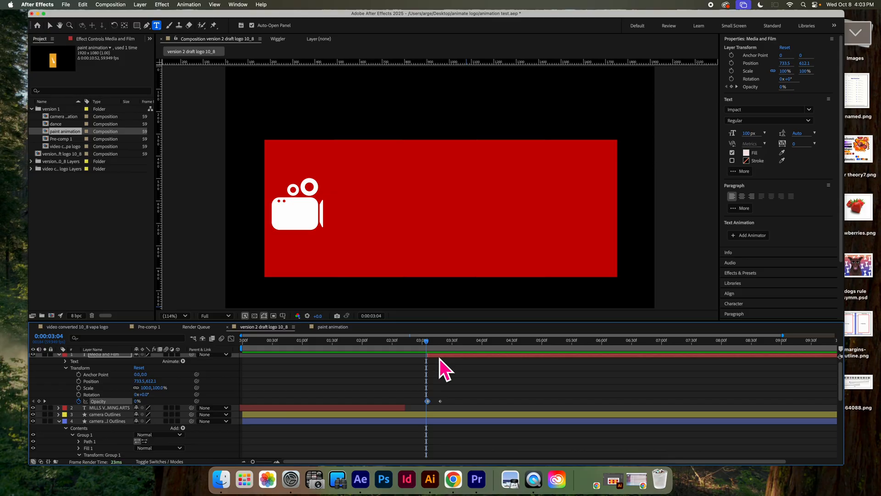
{"action": "left_click", "coordinate": [434, 356]}
{"action": "left_click_drag", "start_coordinate": [427, 342], "coordinate": [430, 342]}
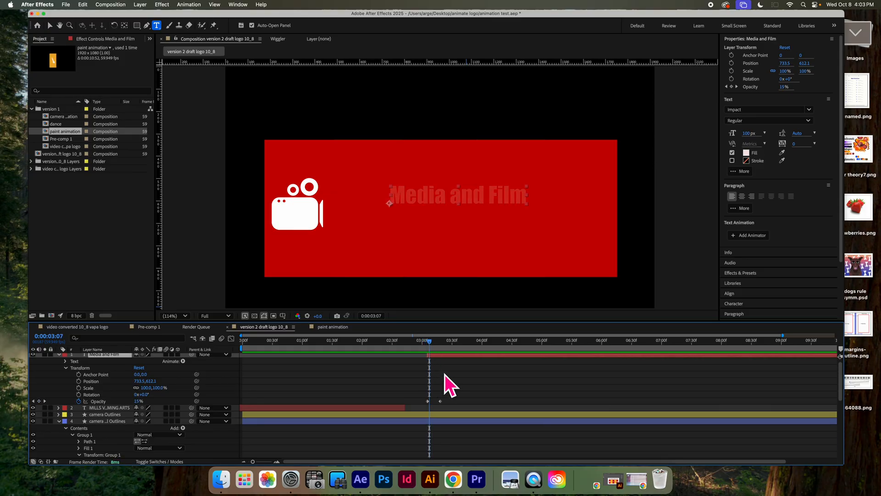
{"action": "left_click_drag", "start_coordinate": [432, 344], "coordinate": [464, 354]}
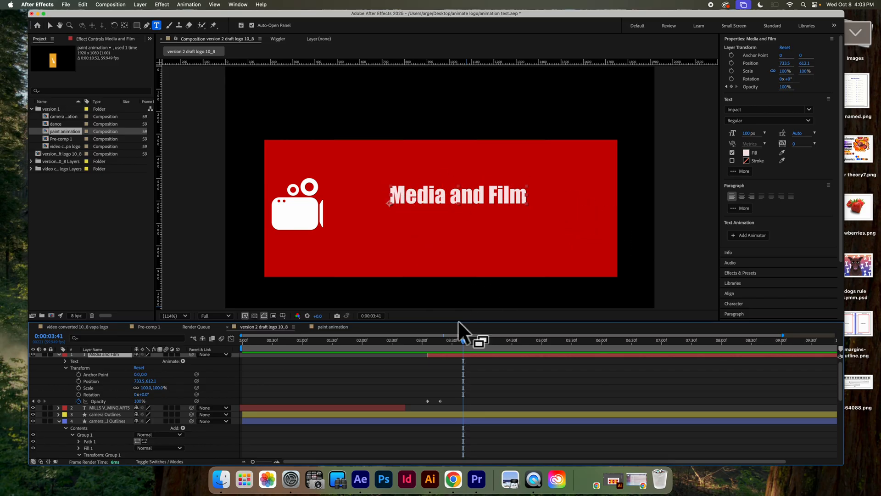
Step: Preview the animation from the start, replay the title's fade-in from 0:00:02:57, and save the project
{"action": "left_click_drag", "start_coordinate": [465, 342], "coordinate": [231, 343]}
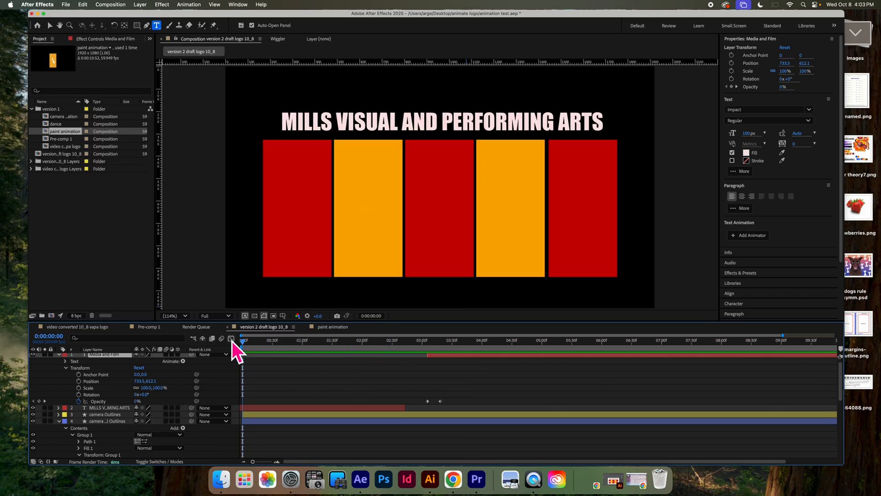
{"action": "key", "text": "space"}
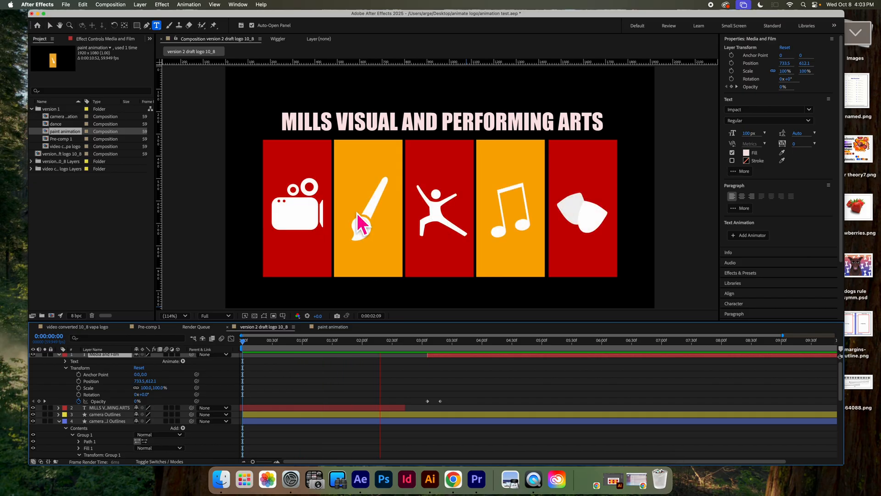
{"action": "key", "text": "space"}
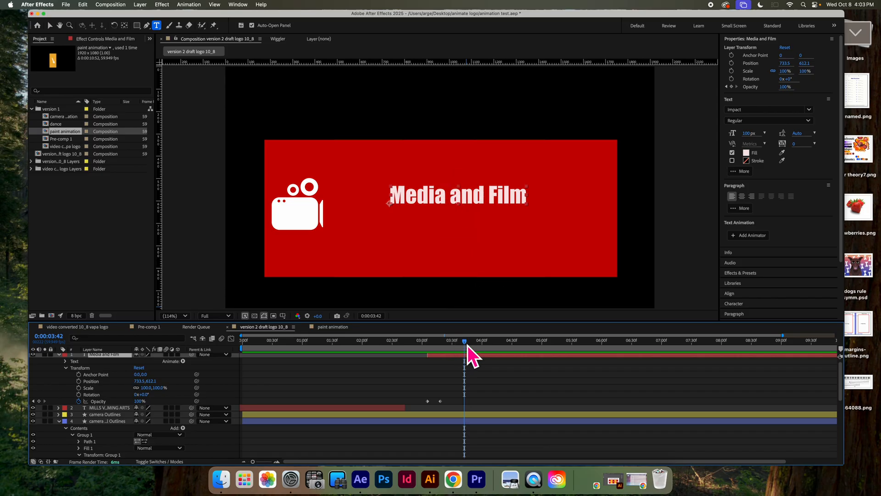
{"action": "left_click_drag", "start_coordinate": [464, 342], "coordinate": [418, 343]}
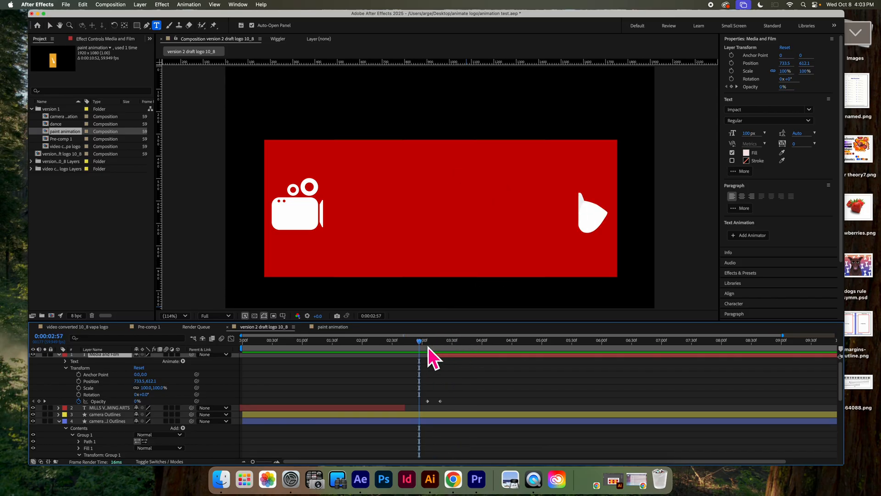
{"action": "key", "text": "space"}
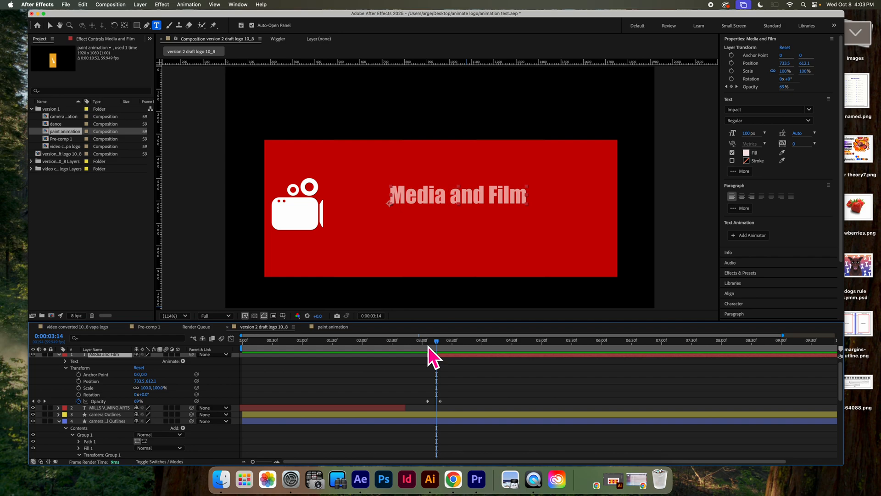
{"action": "key", "text": "super+s"}
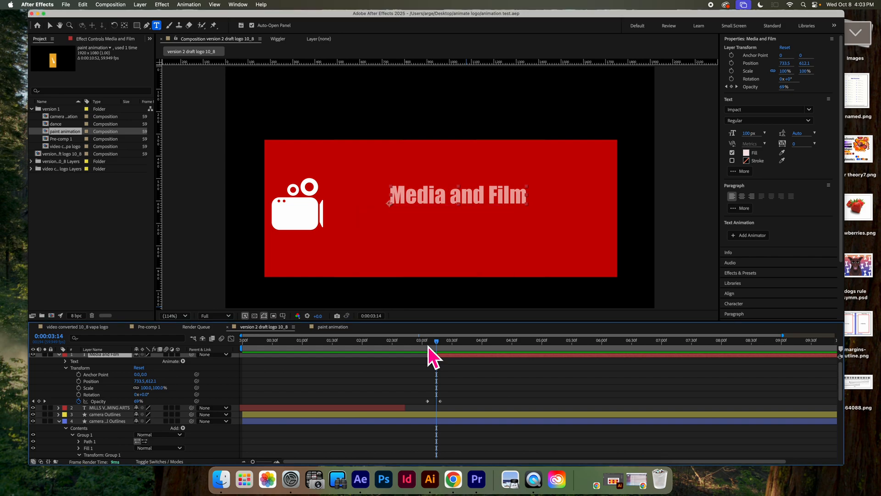